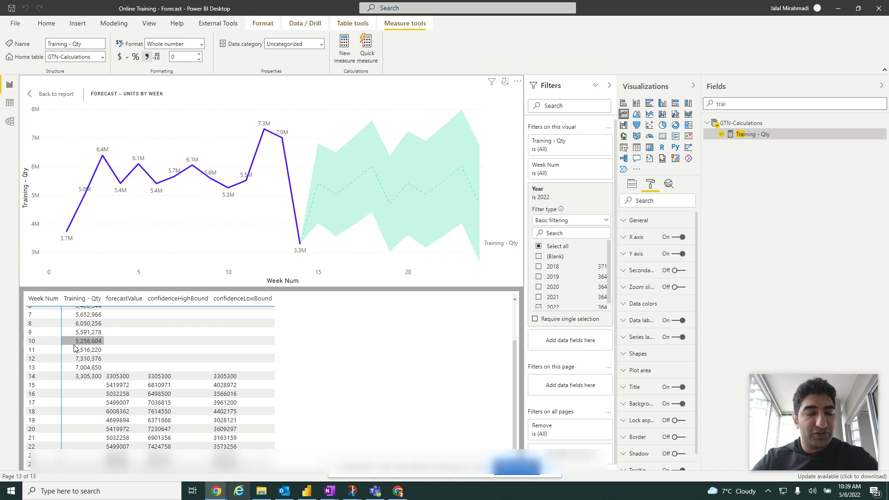
- Exit focus mode back to the report page with the Forecast – Units by Week chart
left_click(33, 95)
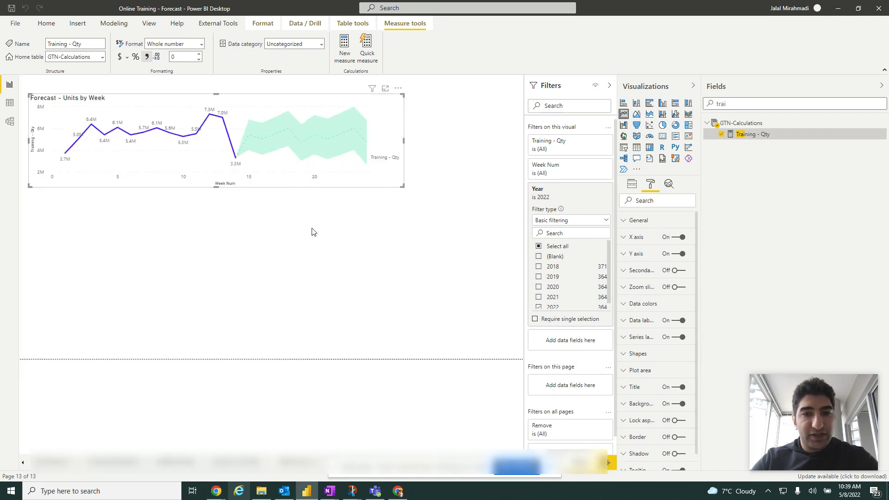
- Insert a new line chart below the forecast chart and put Week Num on its axis
left_click(313, 232)
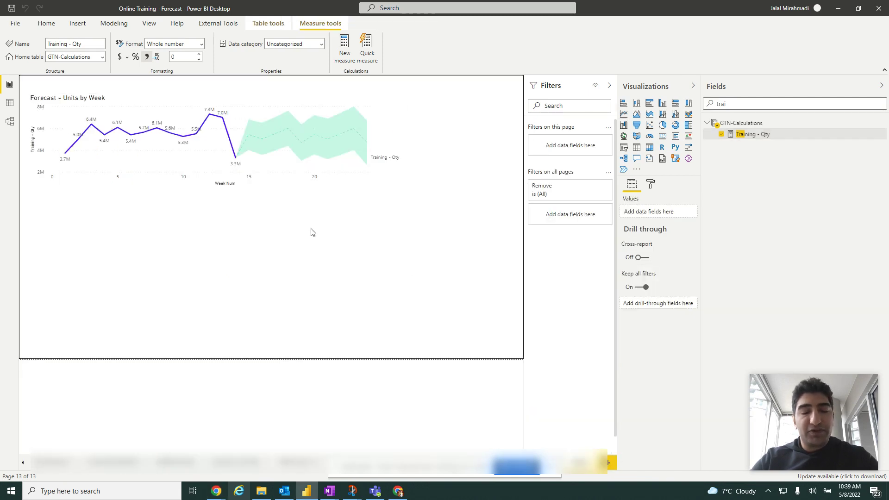
left_click(624, 115)
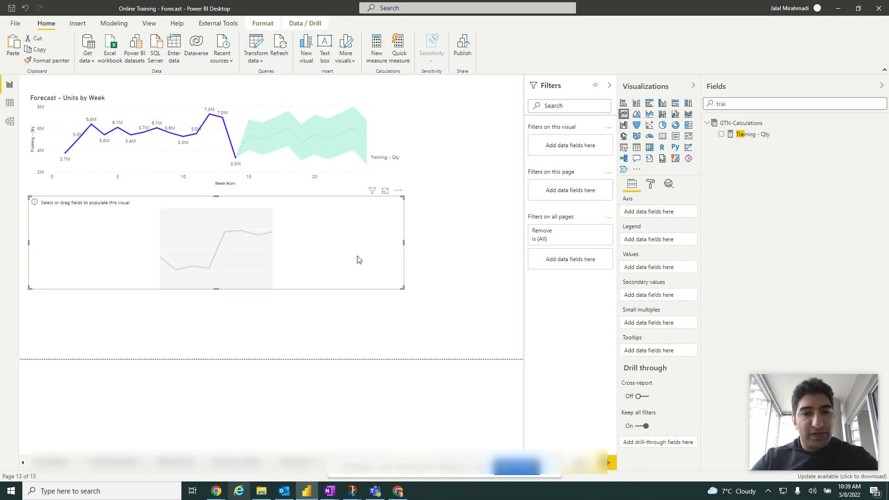
double_click(742, 102)
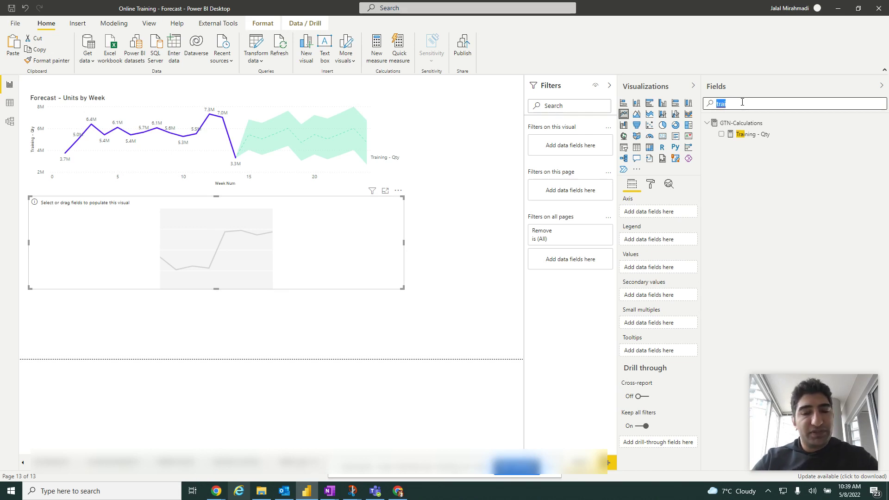
type("week")
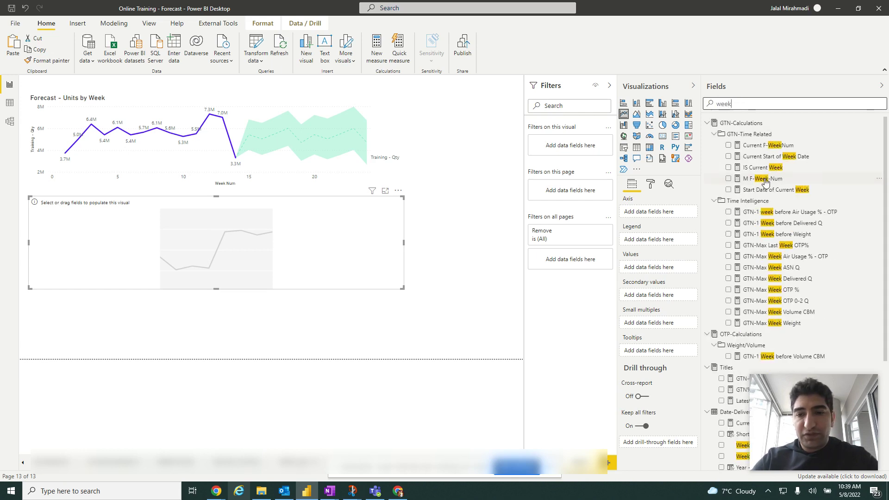
scroll(766, 183, "down", 4)
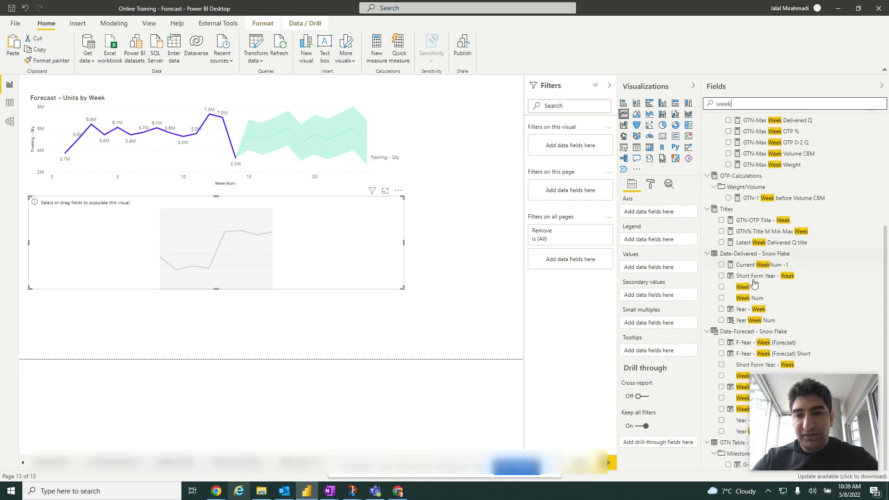
left_click(722, 299)
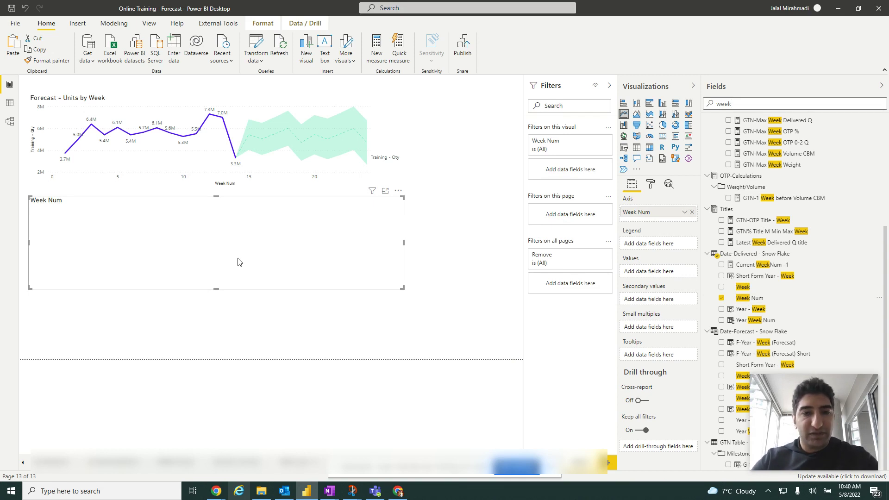
- Add Training - Qty as the new line chart's values
double_click(743, 97)
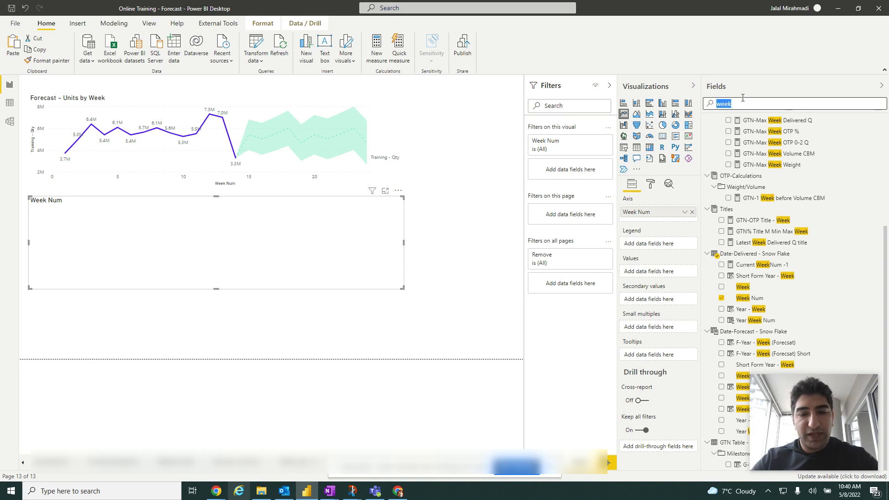
type("qty")
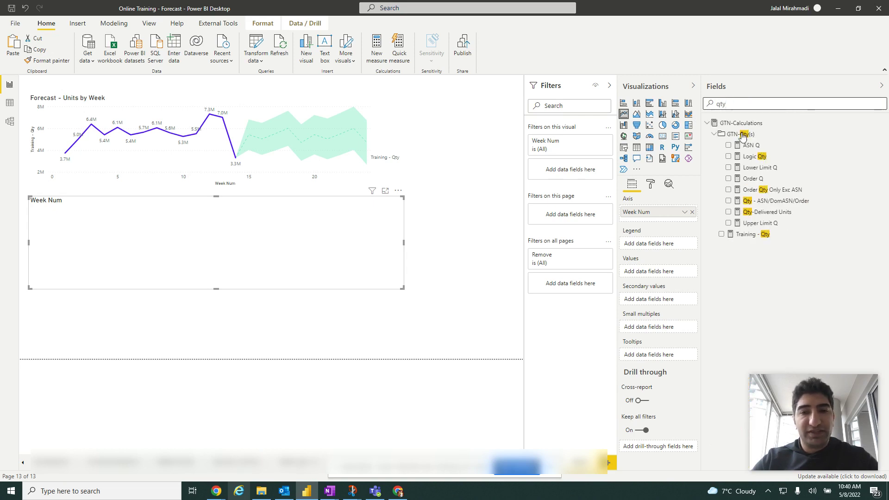
left_click(721, 233)
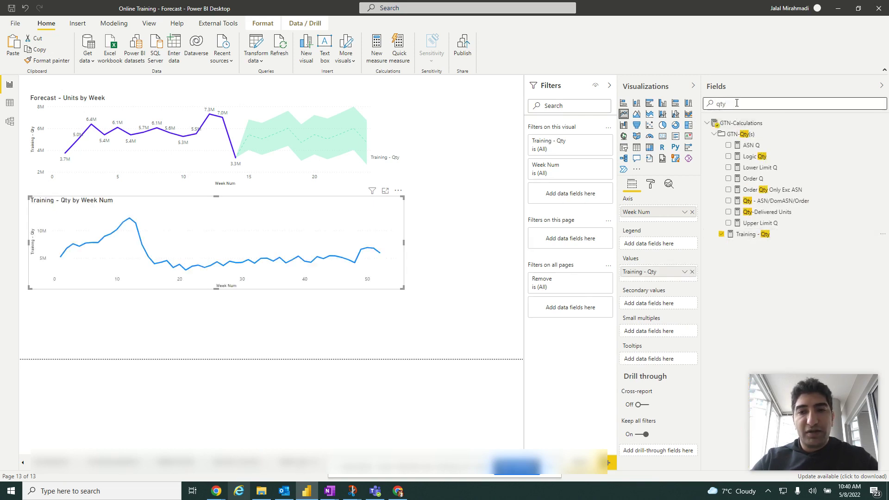
key("BackSpace")
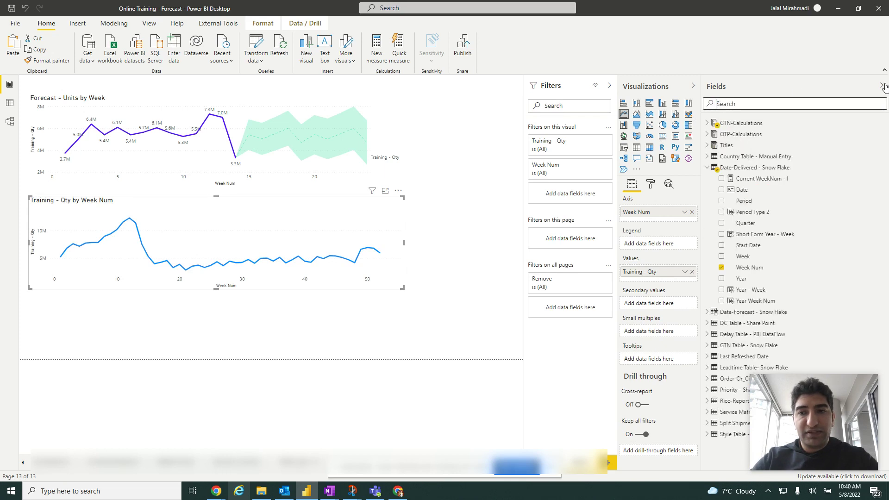
- Collapse the Fields, Visualizations and Filters panes, then expand them again
left_click(881, 86)
left_click(866, 86)
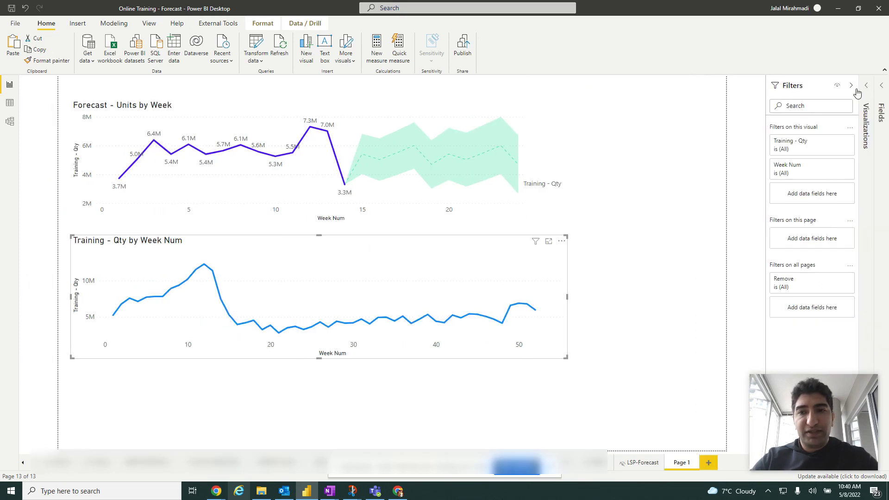
left_click(850, 86)
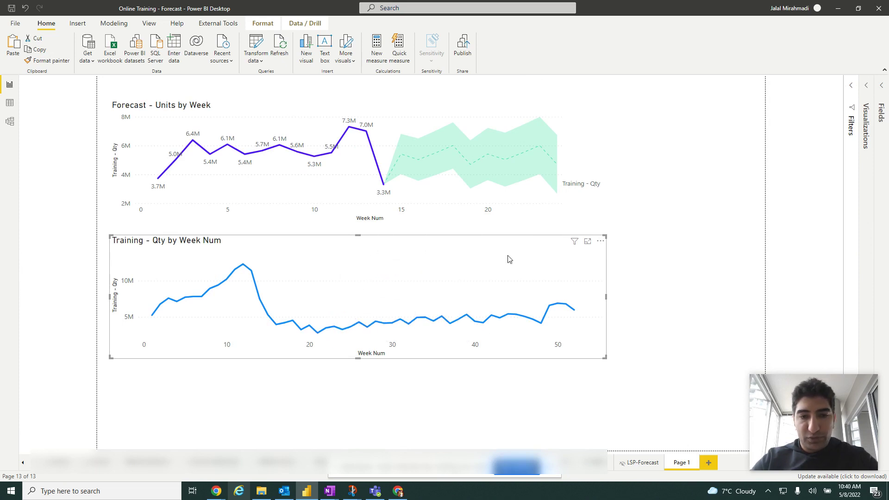
left_click(852, 89)
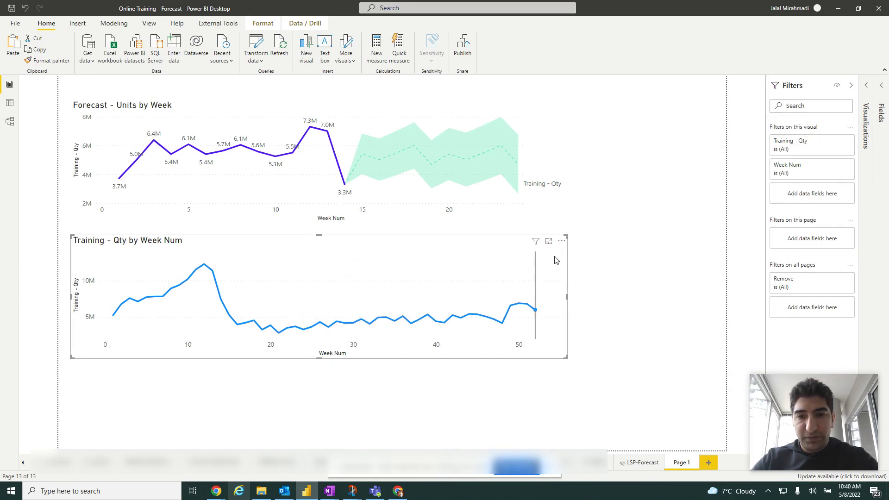
left_click(865, 87)
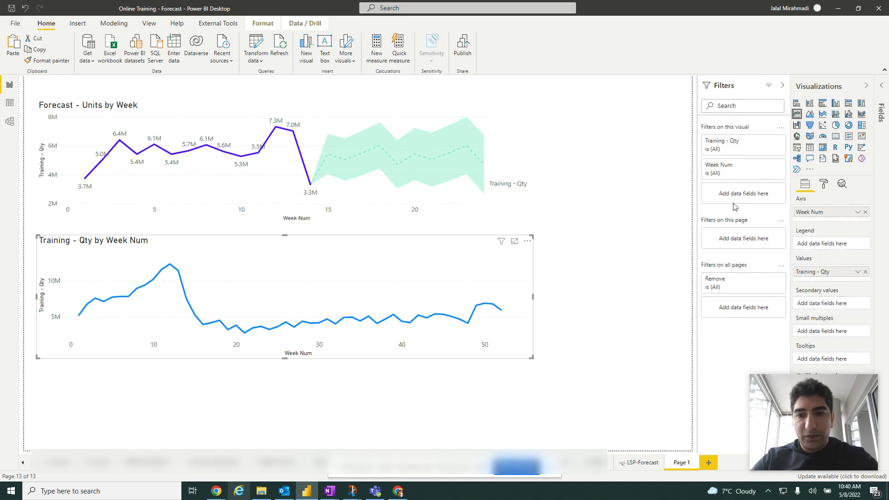
left_click(884, 94)
- Add a Year filter set to 2022 on the chart, limiting it to weeks 1–14
type("year")
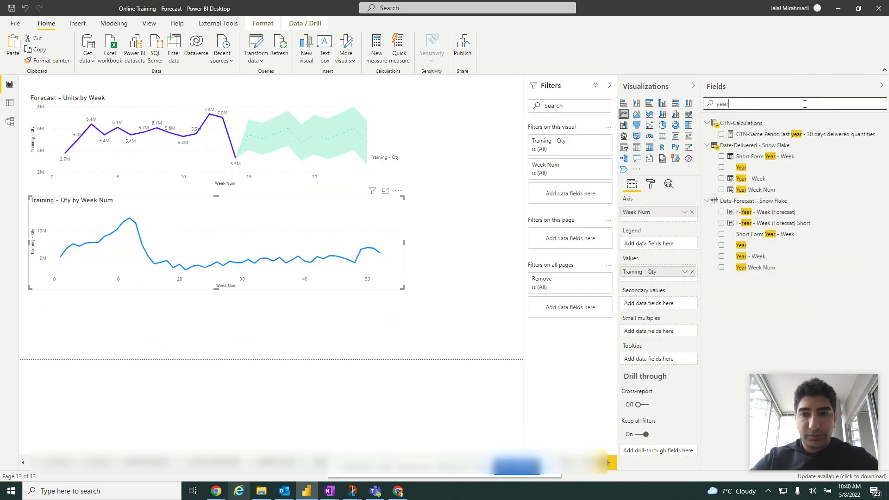
left_click_drag(723, 173, 571, 193)
left_click(553, 305)
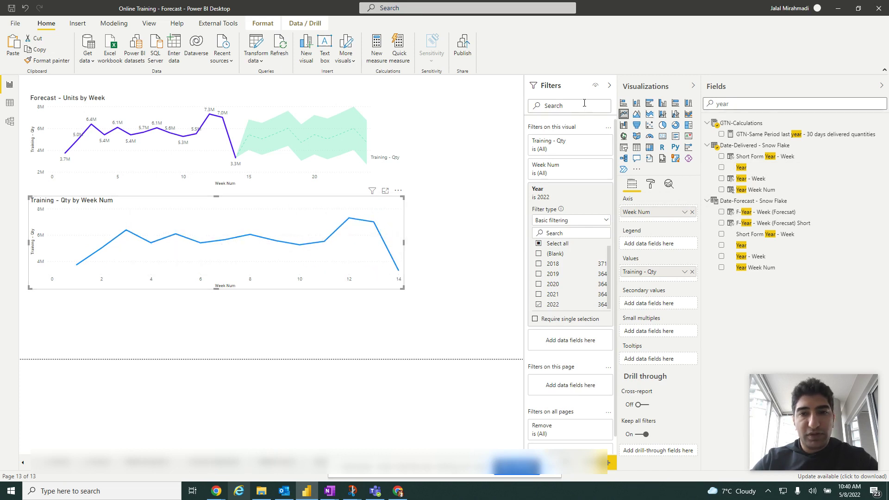
left_click(609, 86)
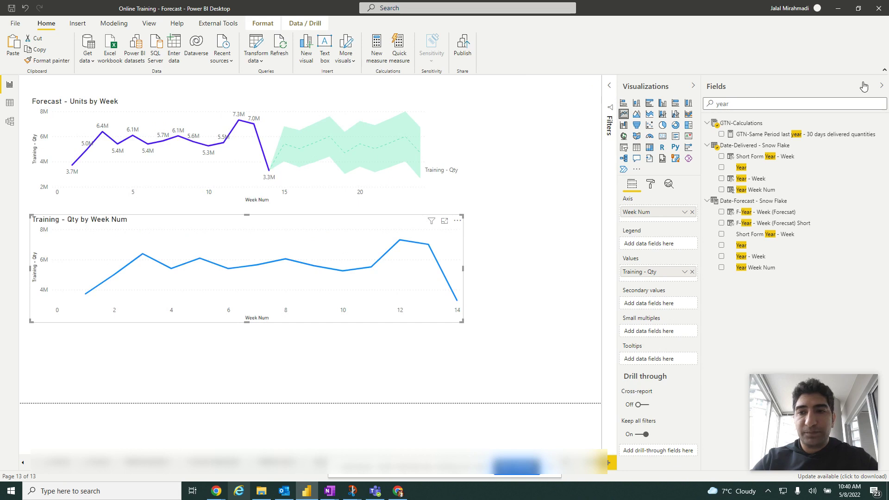
- Add Forecast 1 to the Training - Qty chart from the Analytics pane's Forecast section
left_click(668, 184)
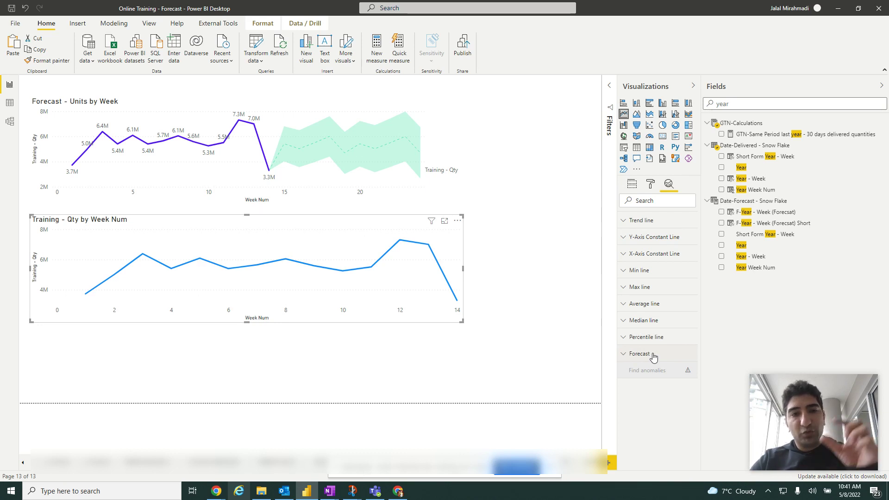
left_click(653, 354)
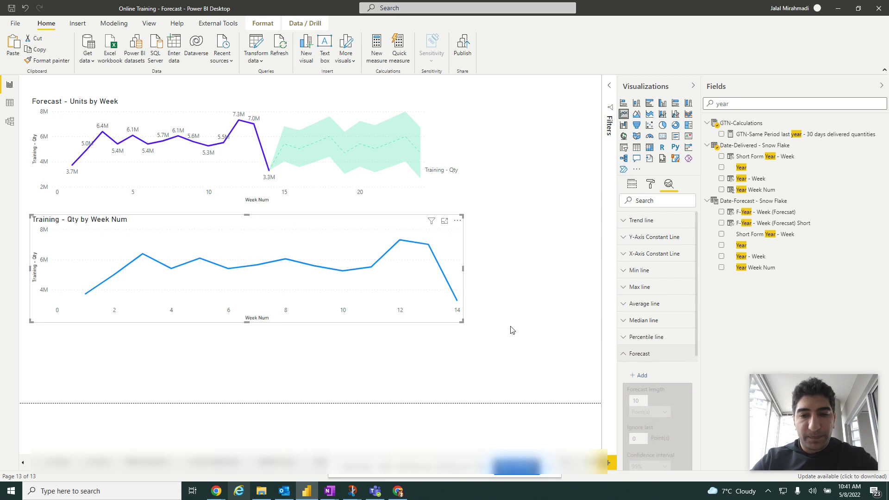
left_click(641, 375)
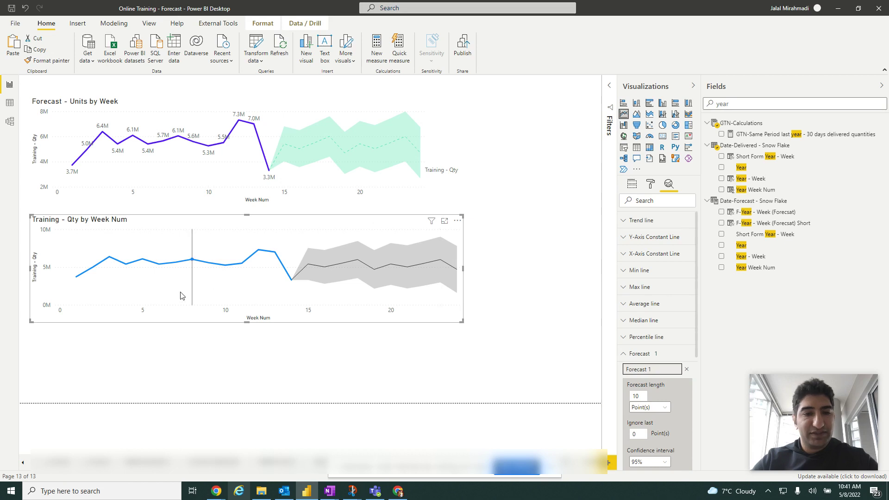
- Adjust the forecast's Ignore last setting and apply, ending with no recent points ignored
left_click(643, 394)
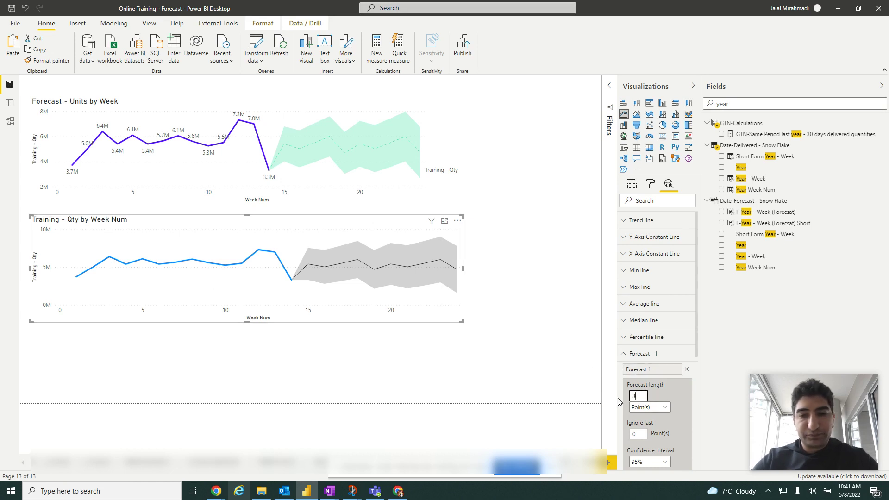
scroll(623, 407, "down", 1)
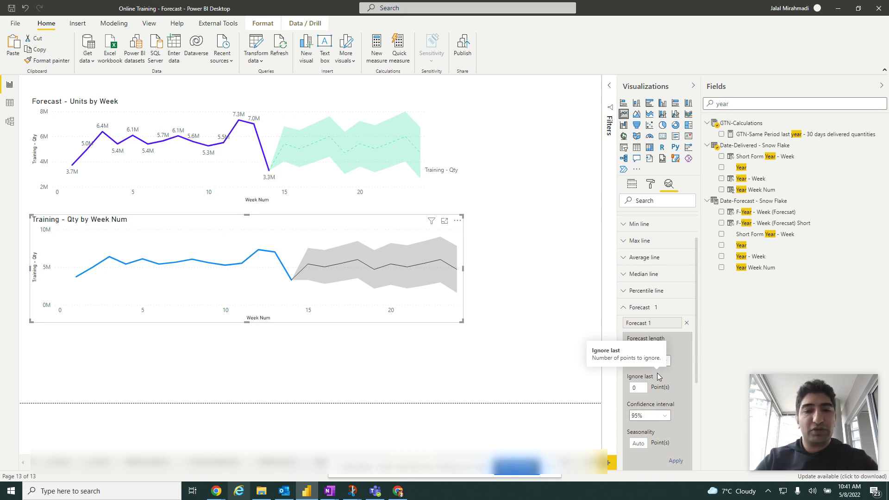
left_click(638, 389)
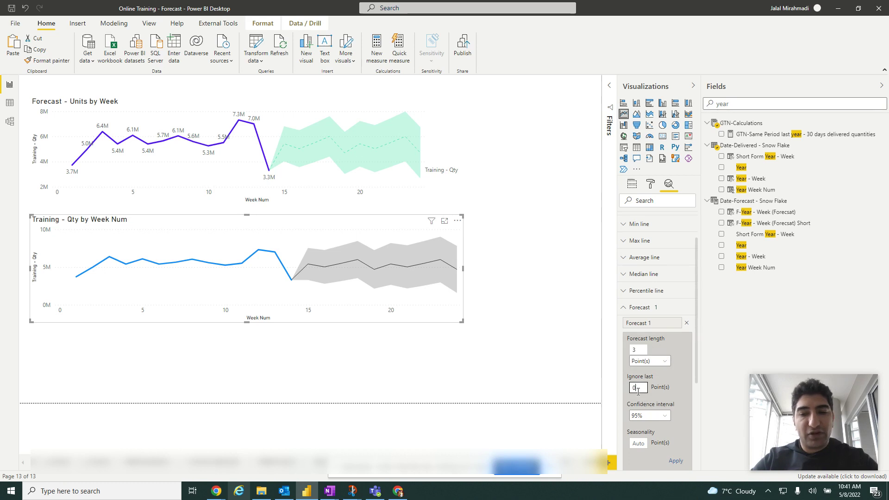
key("BackSpace")
type("1")
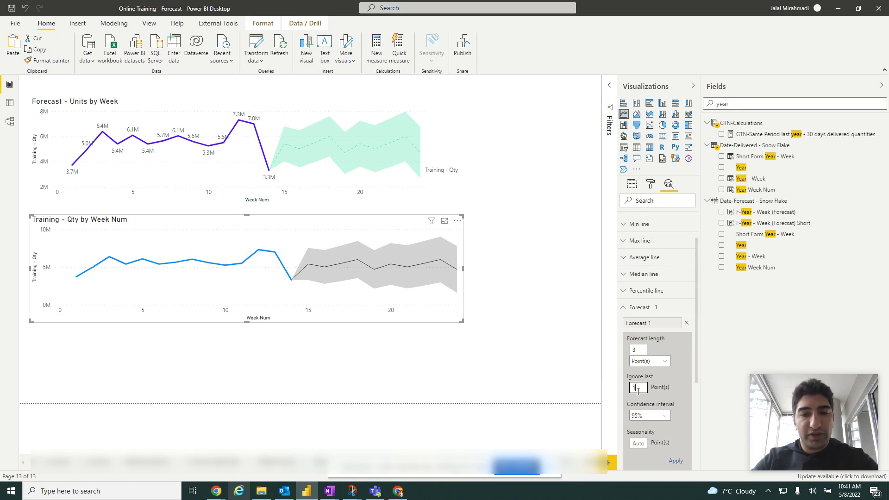
left_click(675, 461)
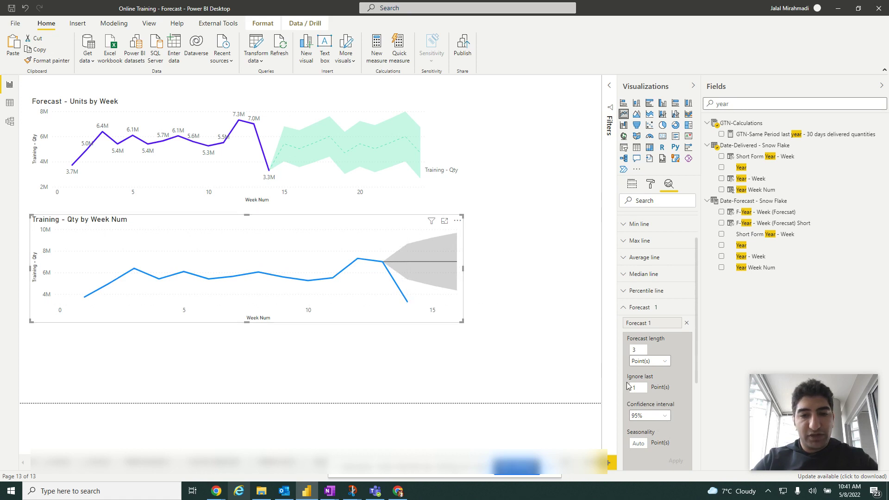
scroll(629, 384, "down", 1)
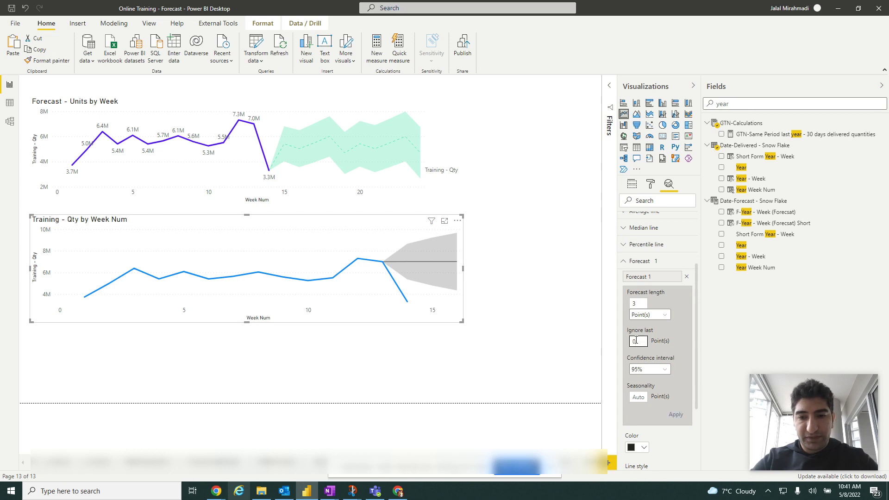
left_click(675, 414)
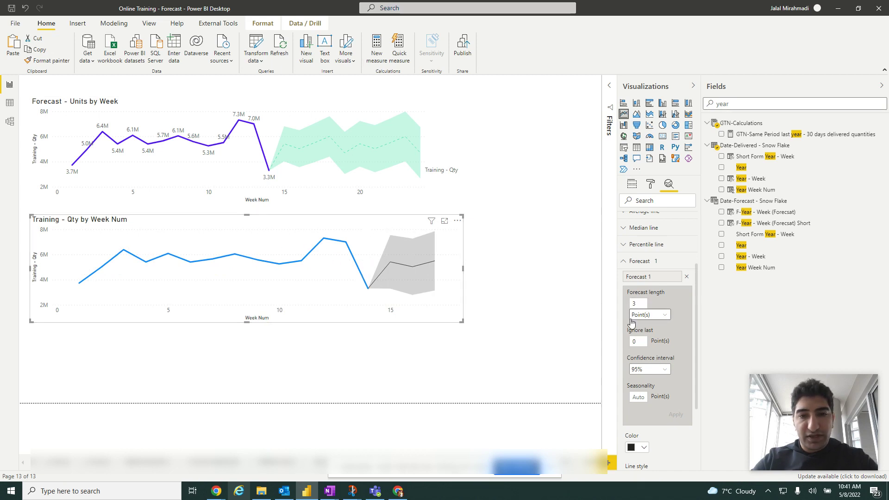
- Apply a 10-point forecast length and widen the confidence interval to 99%
double_click(644, 301)
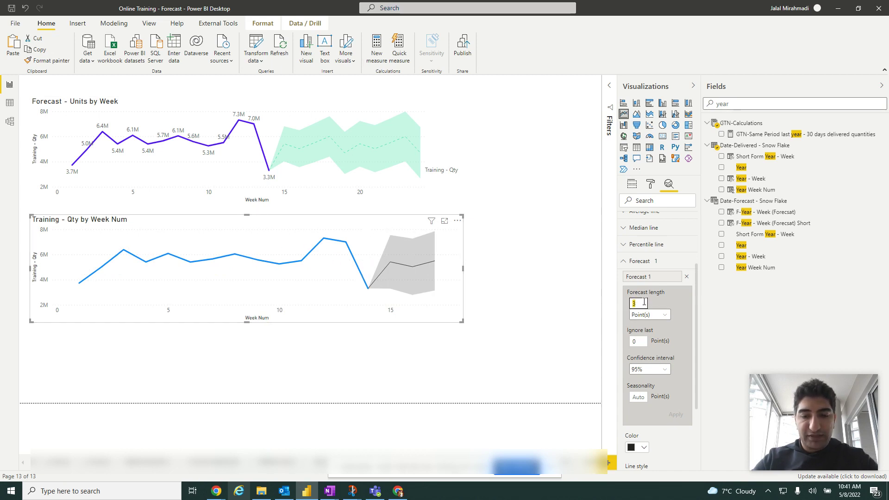
left_click(676, 414)
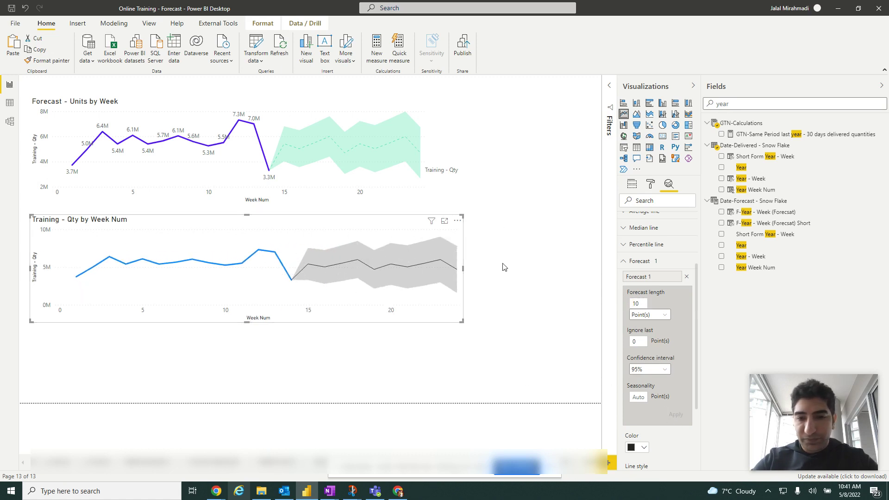
left_click(664, 369)
- Switch Forecast 1's confidence interval from 99% to 75% and apply it
left_click(669, 370)
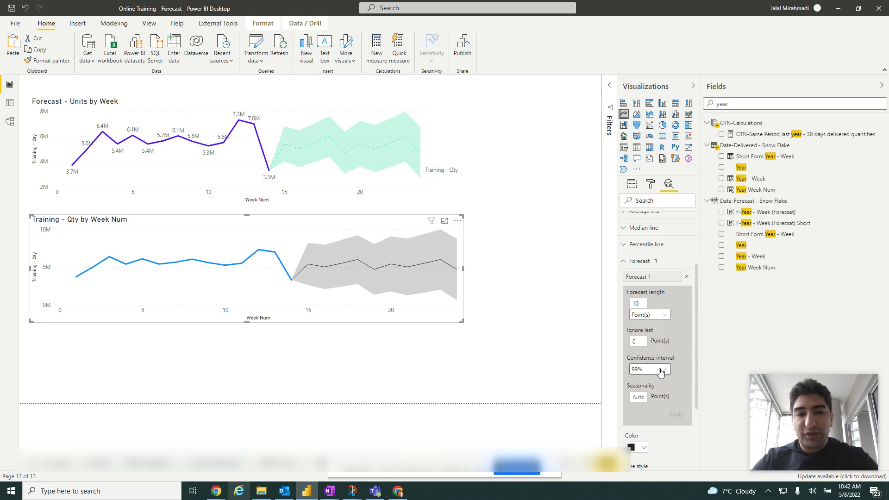
mouse_move(330, 299)
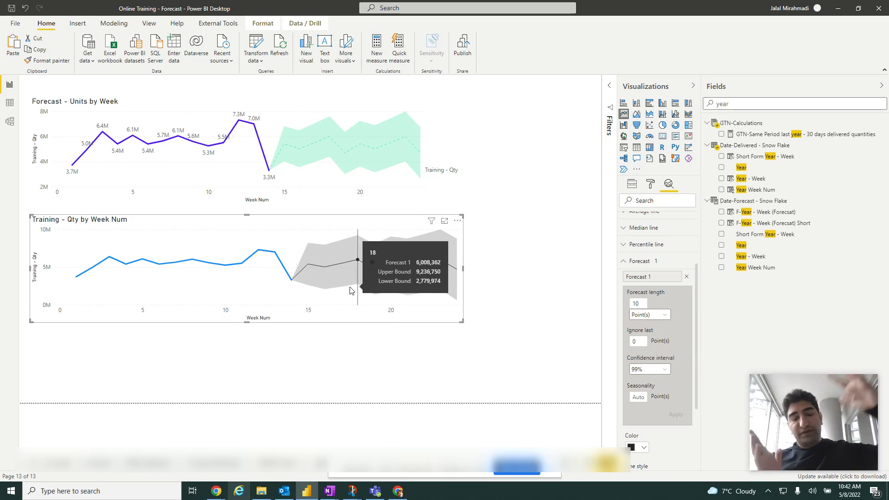
left_click(654, 369)
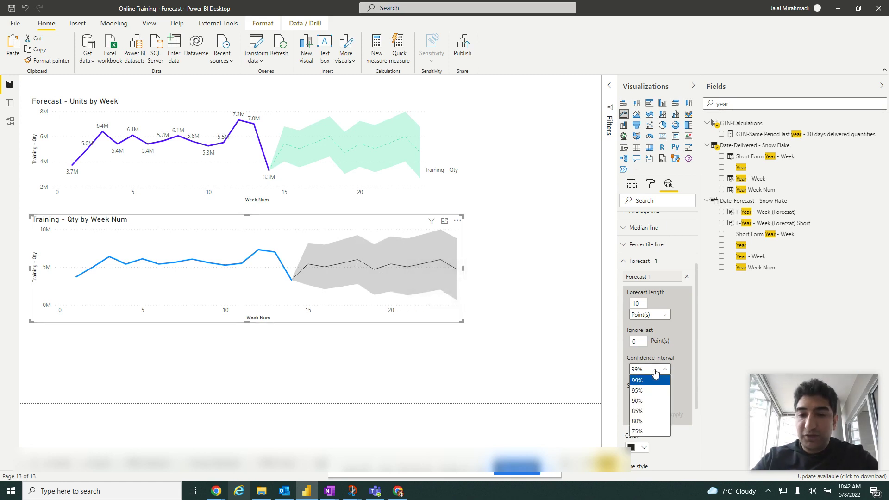
left_click(642, 431)
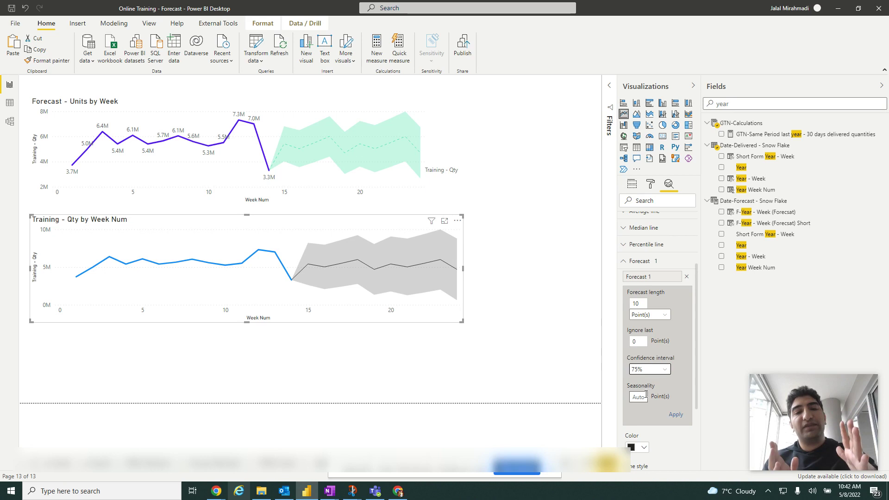
left_click(677, 415)
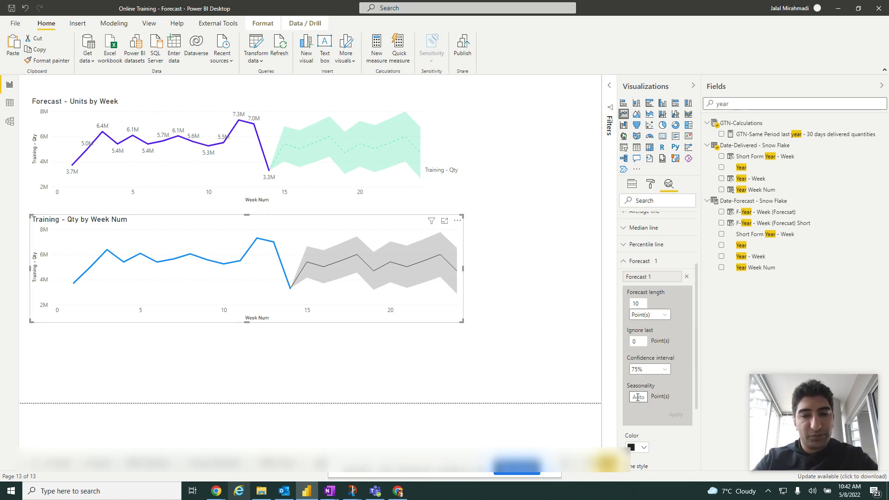
- Select the Training - Qty by Week Num chart and bring up its Analytics forecast settings
left_click(545, 338)
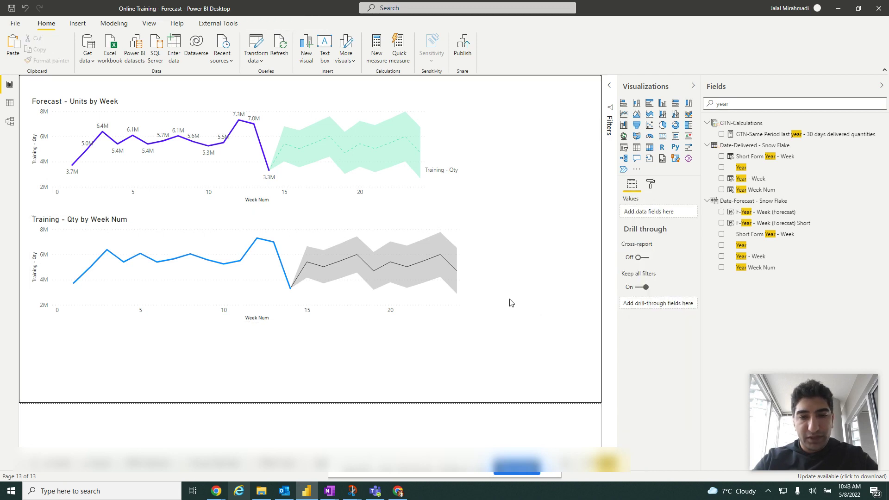
left_click(449, 313)
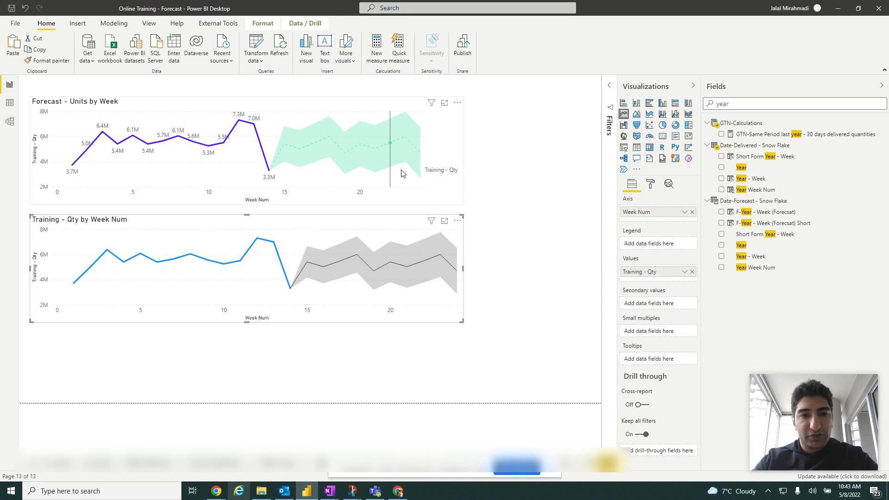
left_click(650, 184)
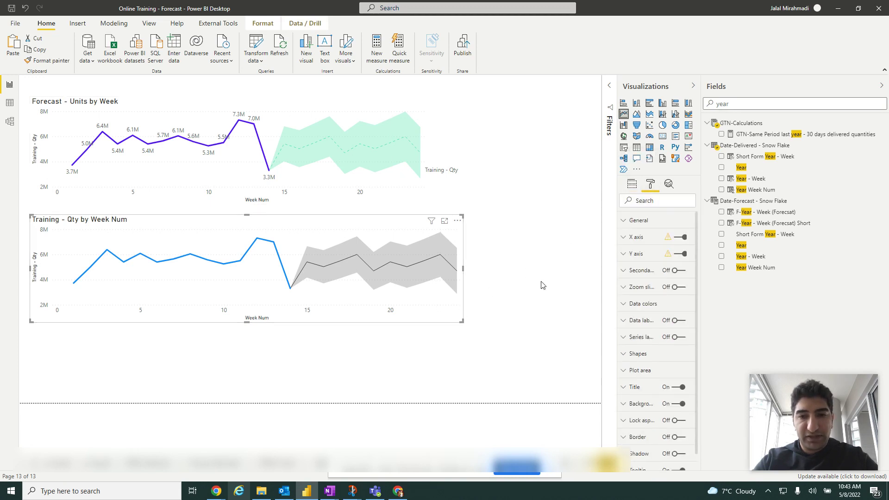
left_click(668, 187)
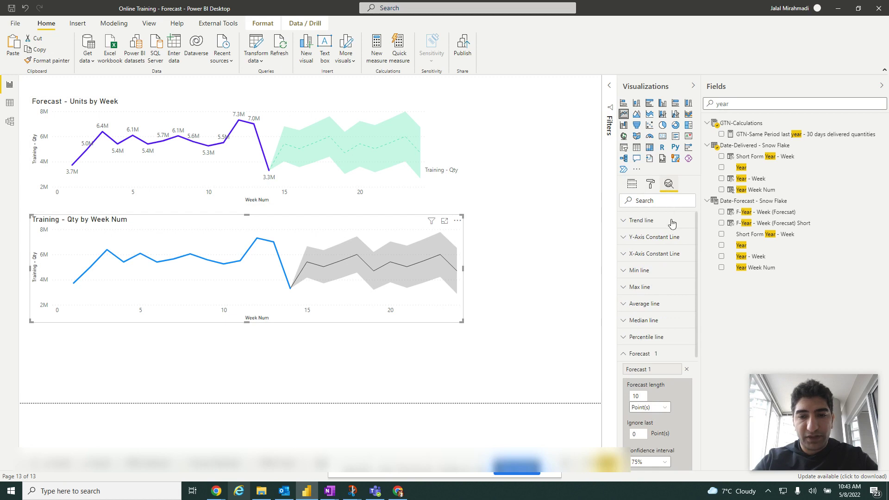
scroll(671, 224, "down", 3)
scroll(657, 277, "down", 4)
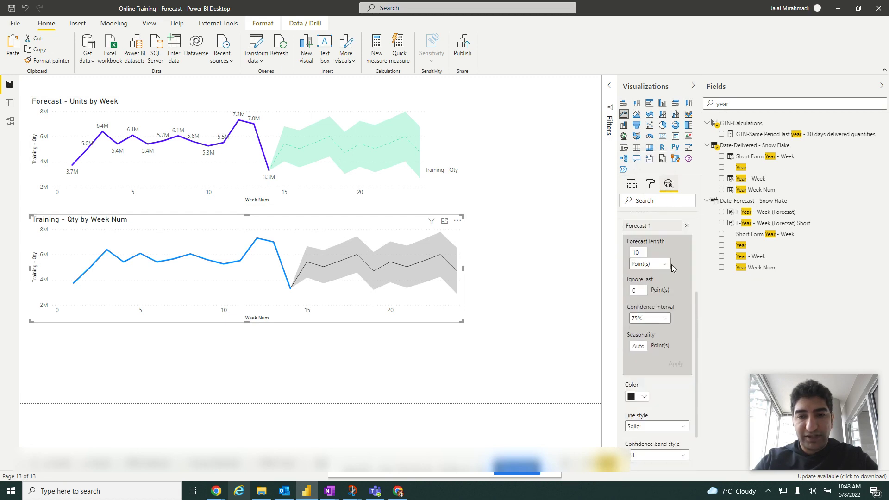
- Style Forecast 1 mint green with a dashed line and 85% band transparency
left_click(637, 331)
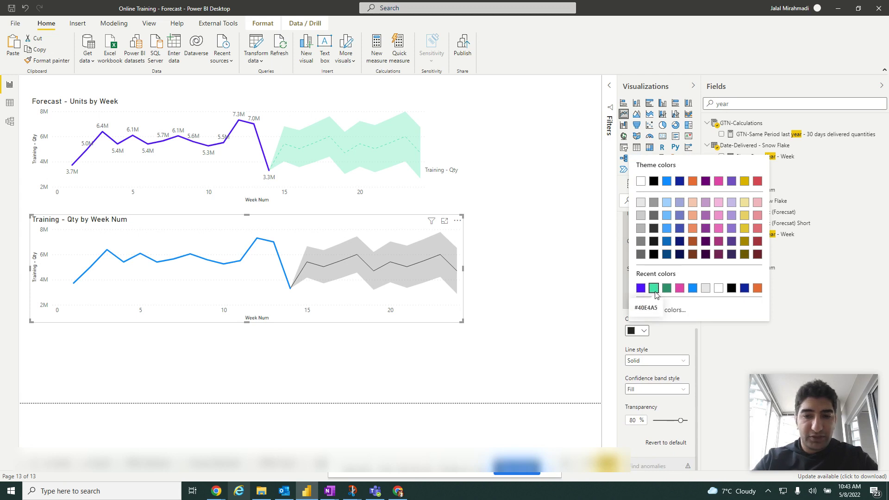
left_click(653, 288)
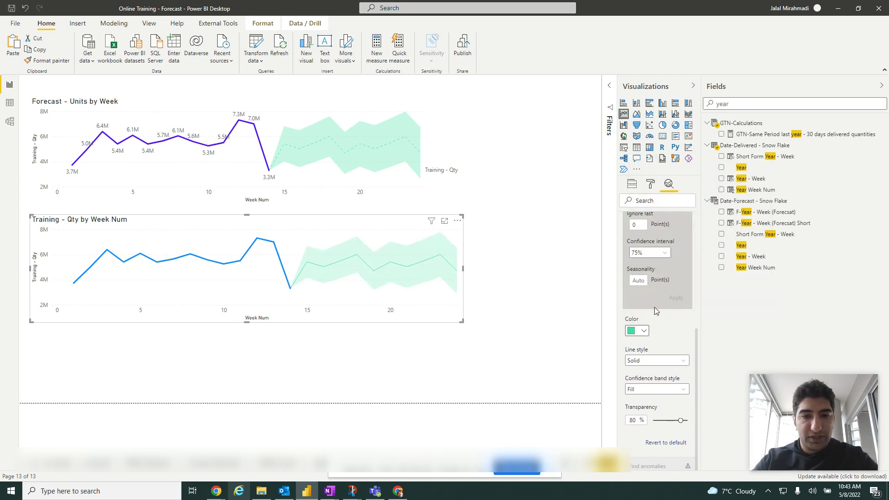
left_click(666, 364)
left_click(665, 371)
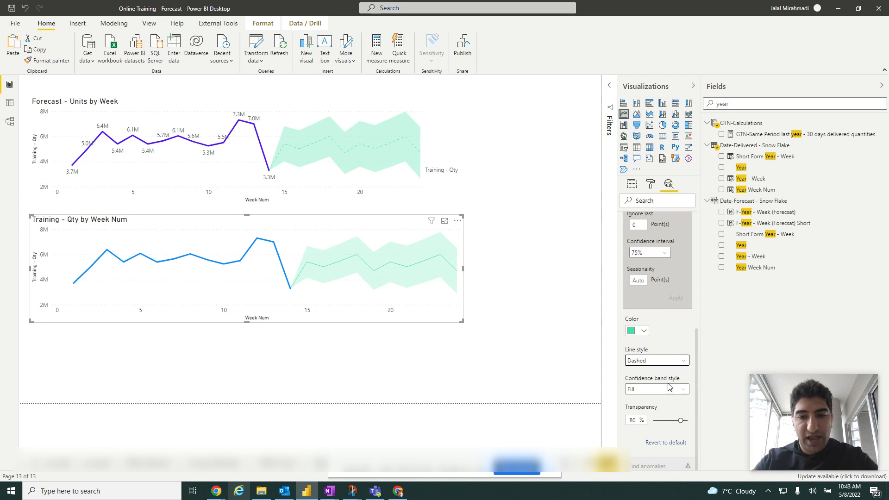
left_click_drag(680, 420, 683, 422)
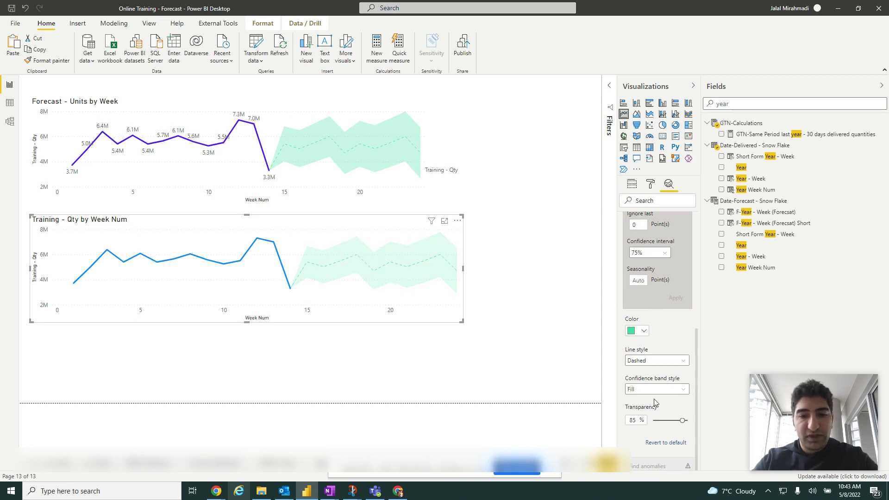
scroll(656, 241, "up", 3)
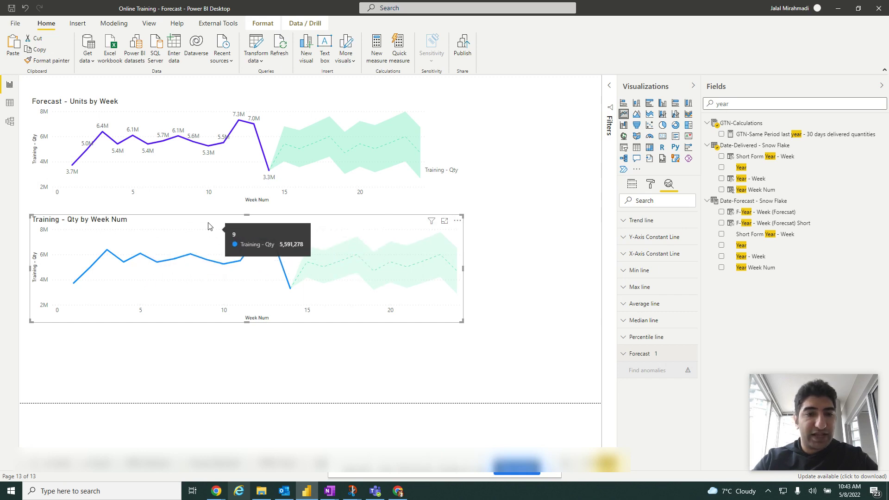
- Turn on data labels for the Training - Qty chart and view it in focus mode
left_click(651, 185)
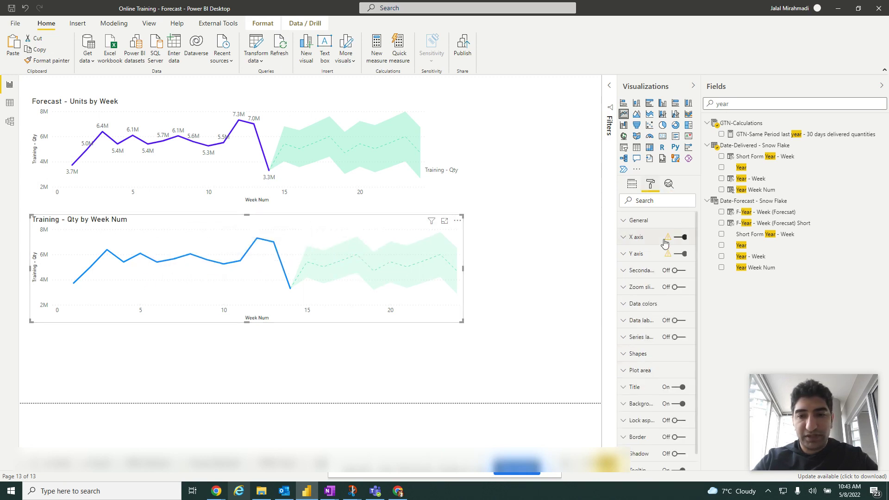
left_click(678, 321)
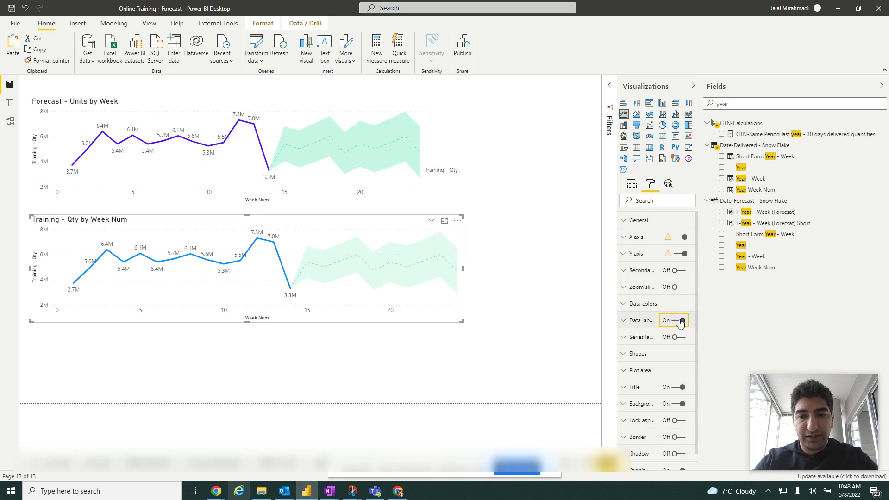
left_click(445, 221)
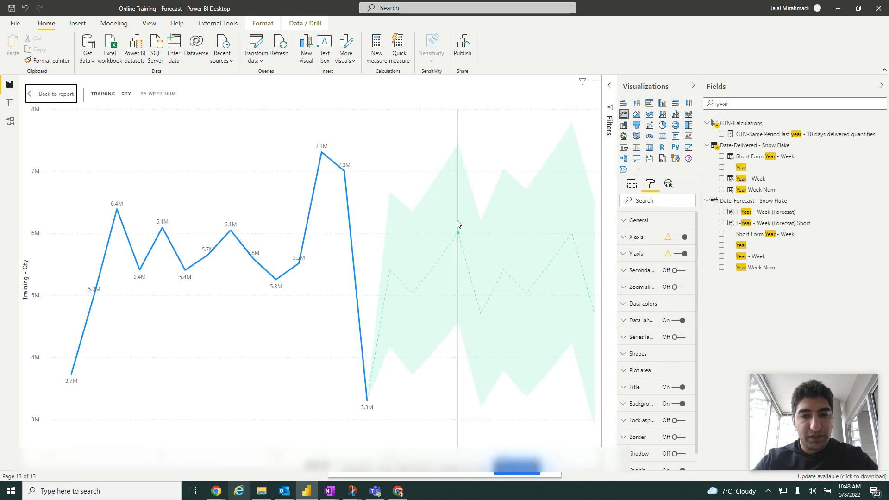
- Show the focused chart as a table listing forecastValue and confidence bounds from week 14
left_click(595, 81)
left_click(610, 104)
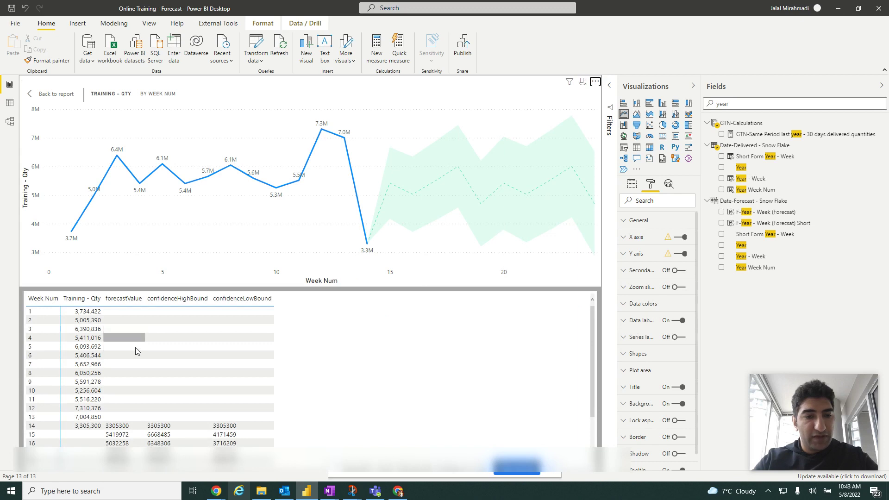
scroll(139, 347, "down", 2)
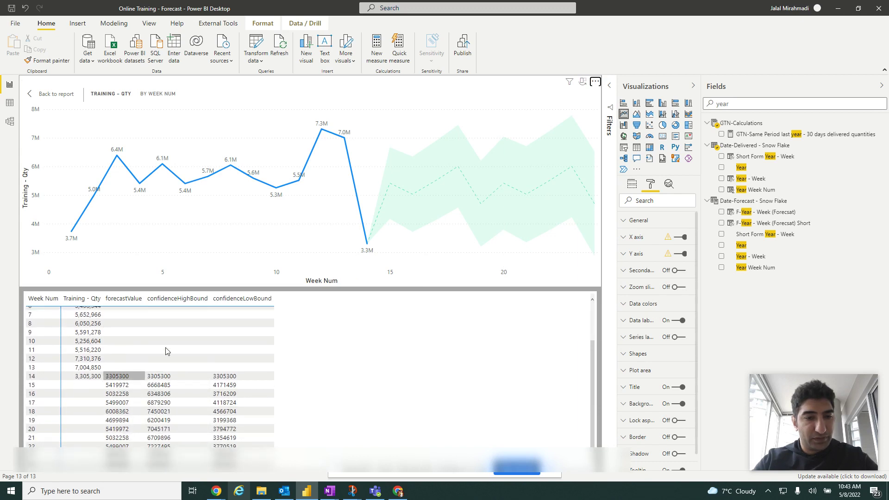